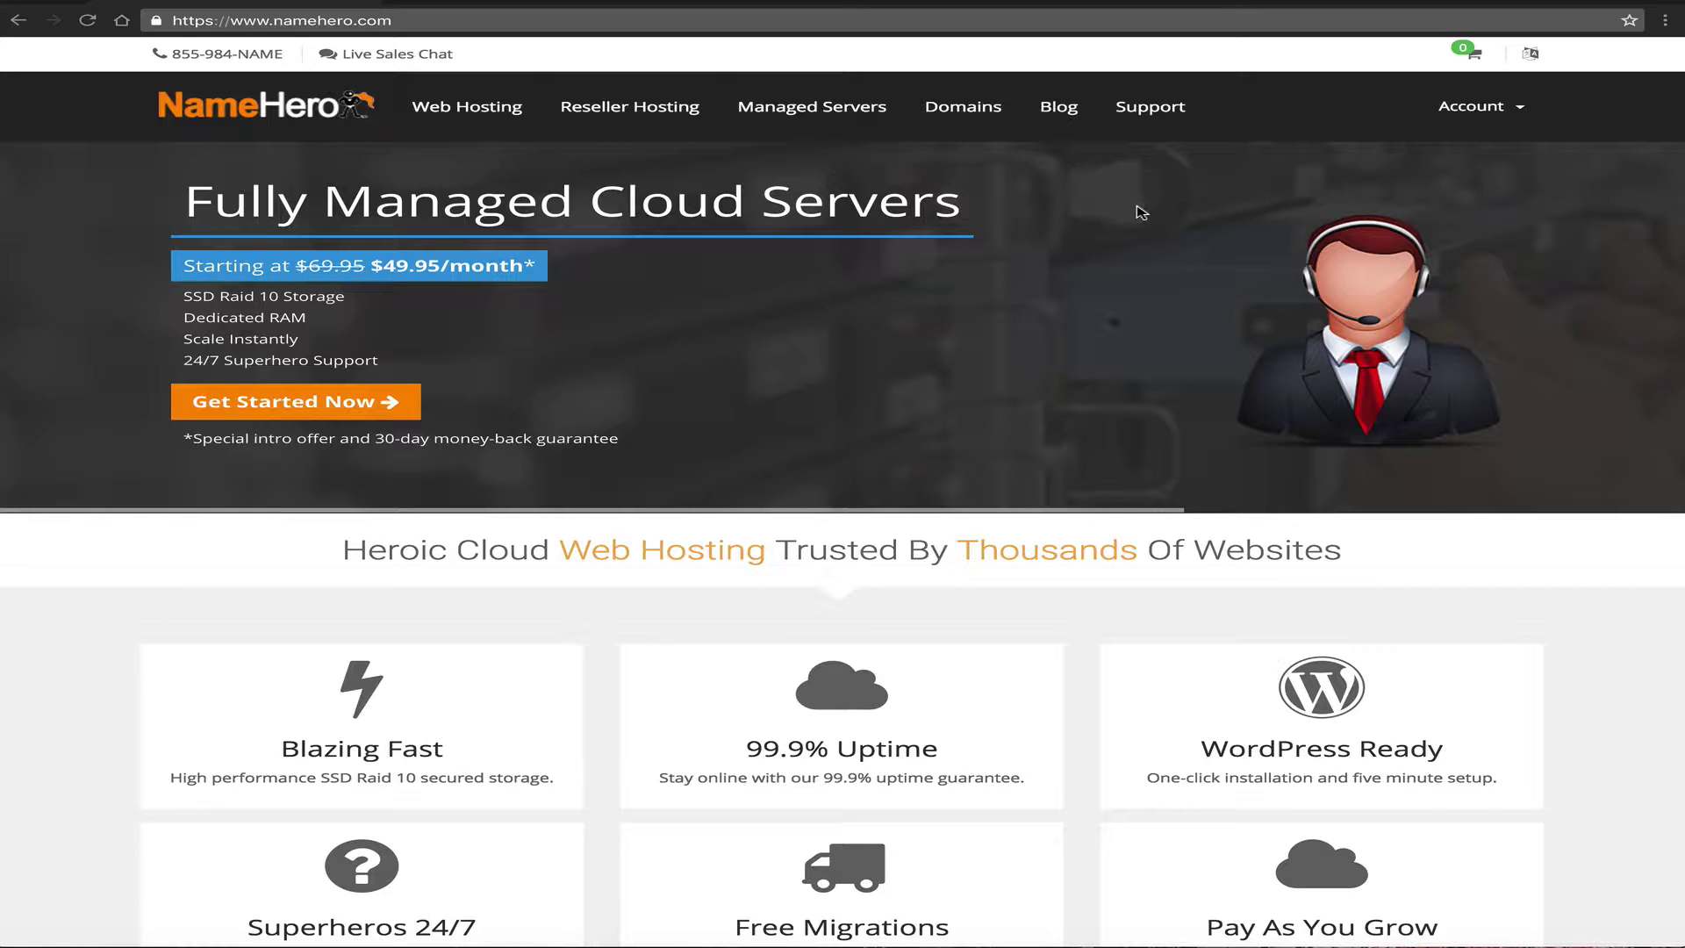
Step: Choose Login from the Account menu to reach the NameHero client area sign-in page
{"action": "left_click", "coordinate": [1528, 111]}
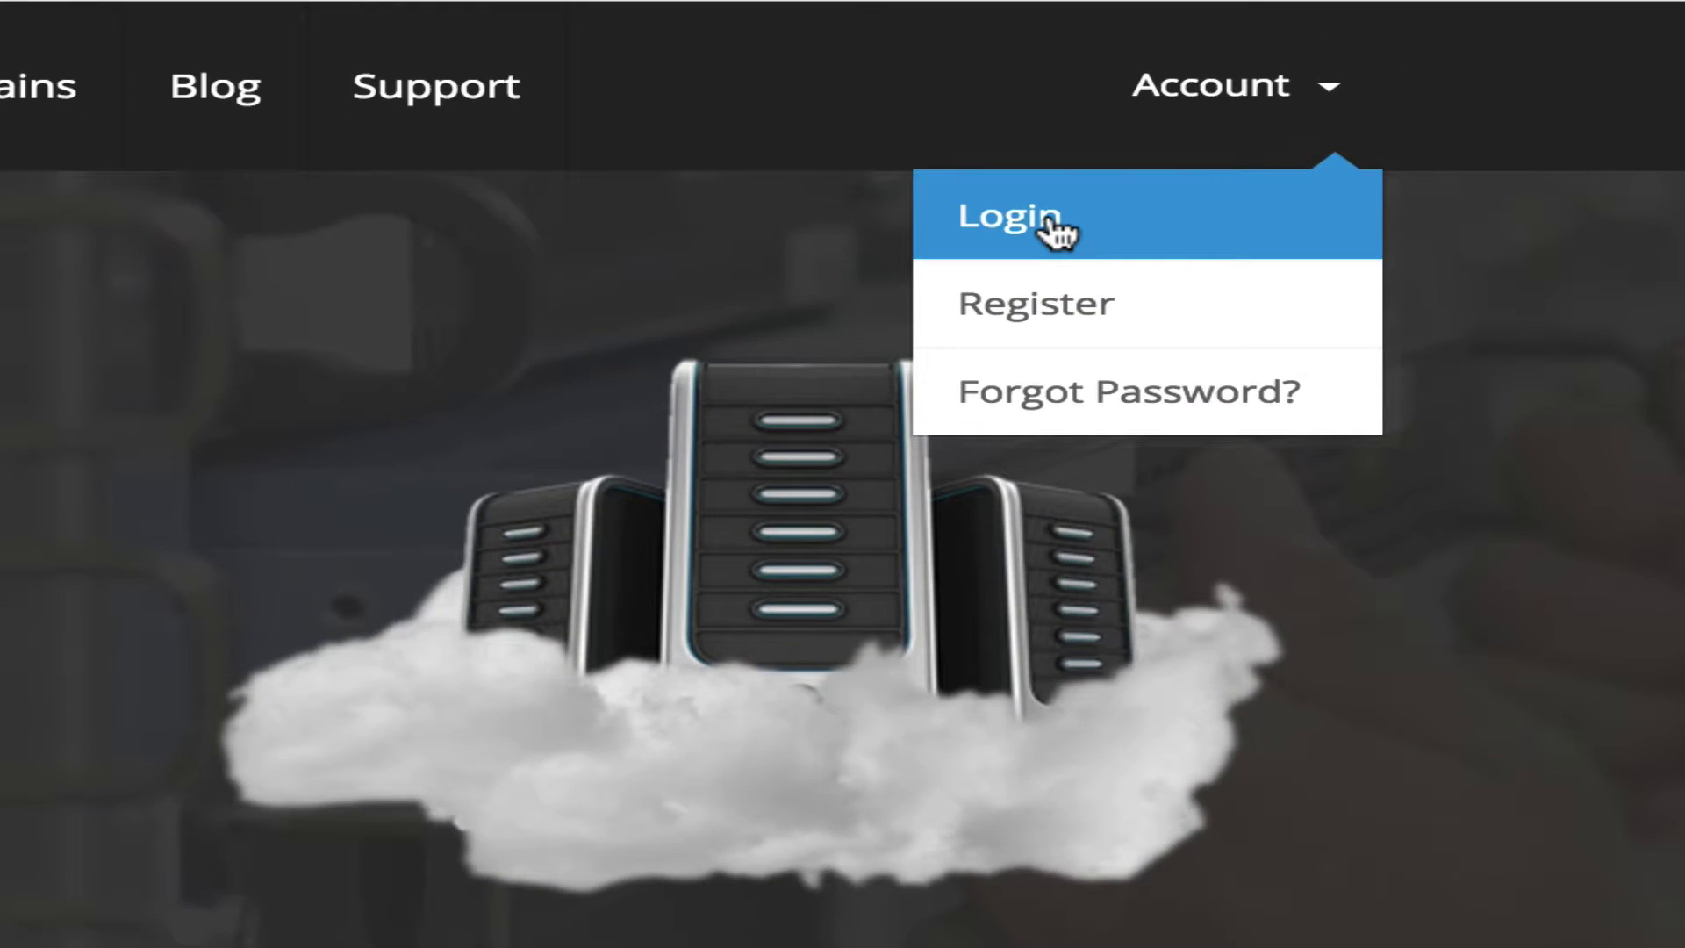
{"action": "left_click", "coordinate": [1057, 231]}
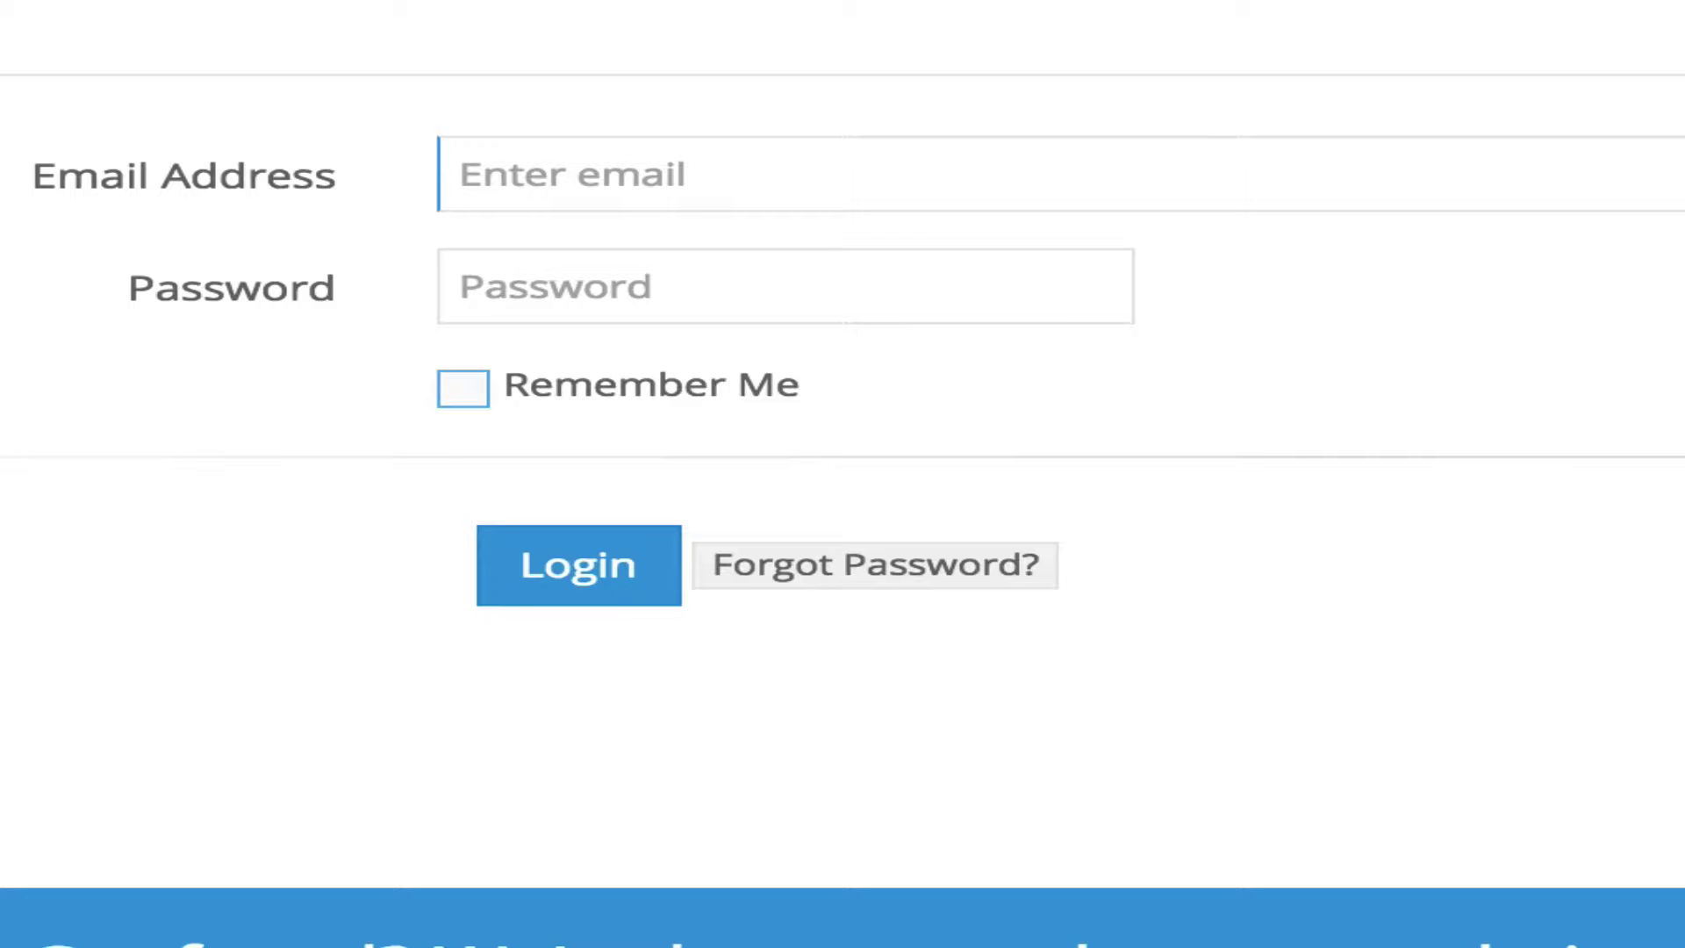
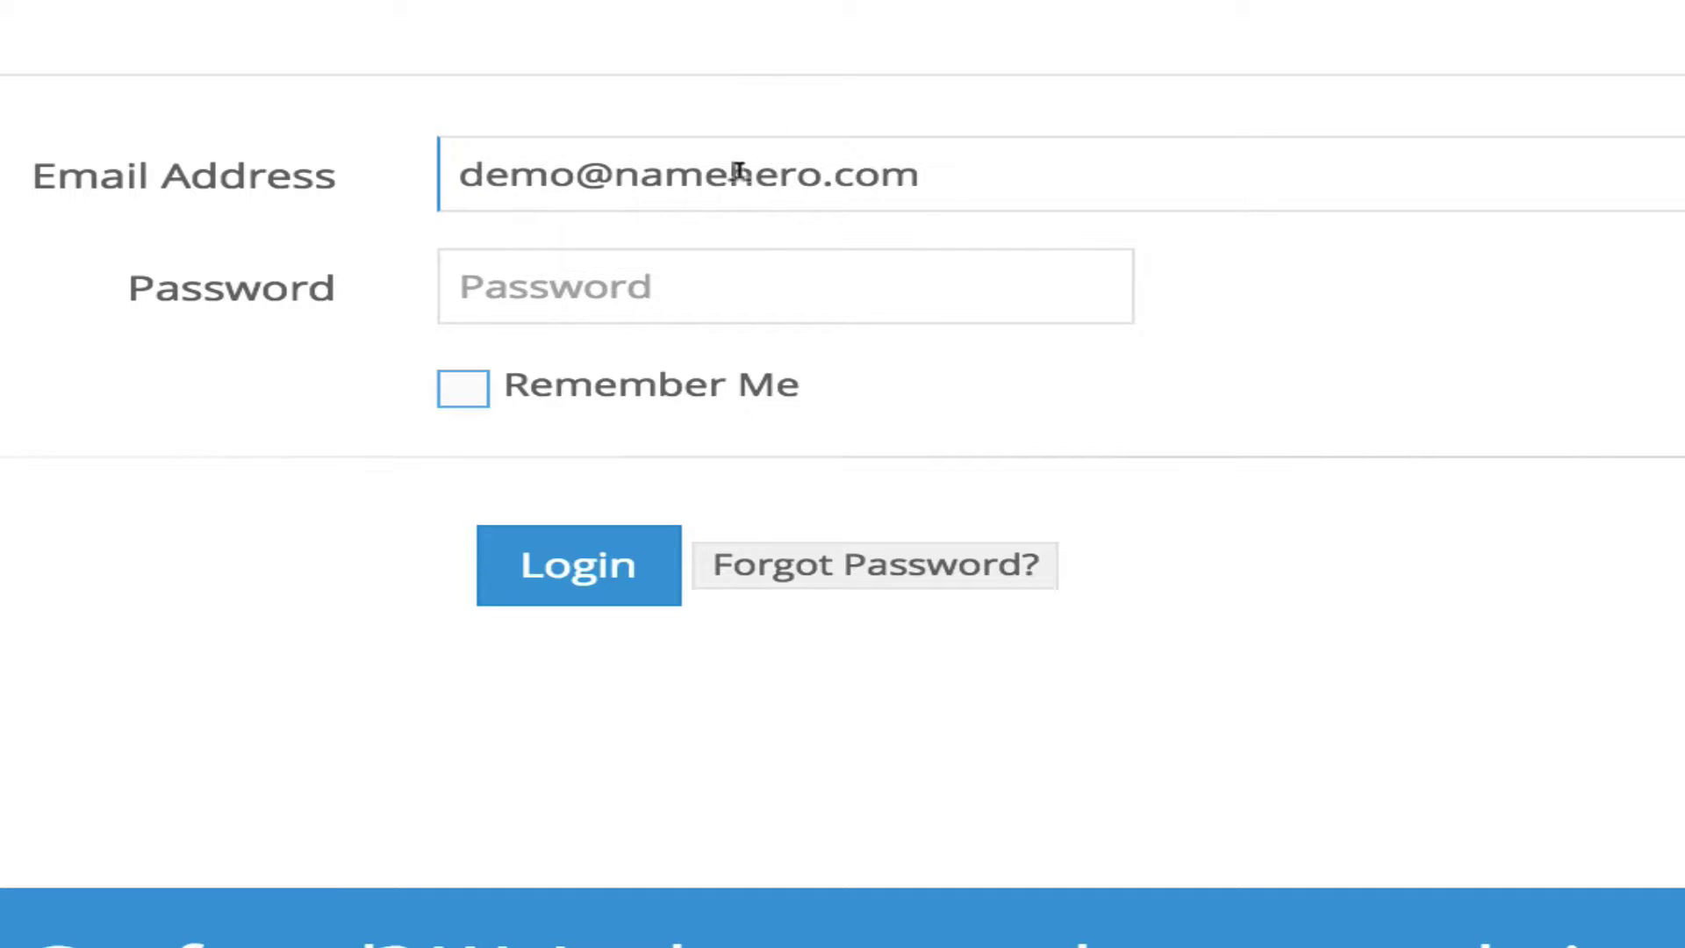
Step: Move from the Email Address field to the Password field on the login form
{"action": "left_click", "coordinate": [695, 267]}
{"action": "type", "text": "•••••••••"}
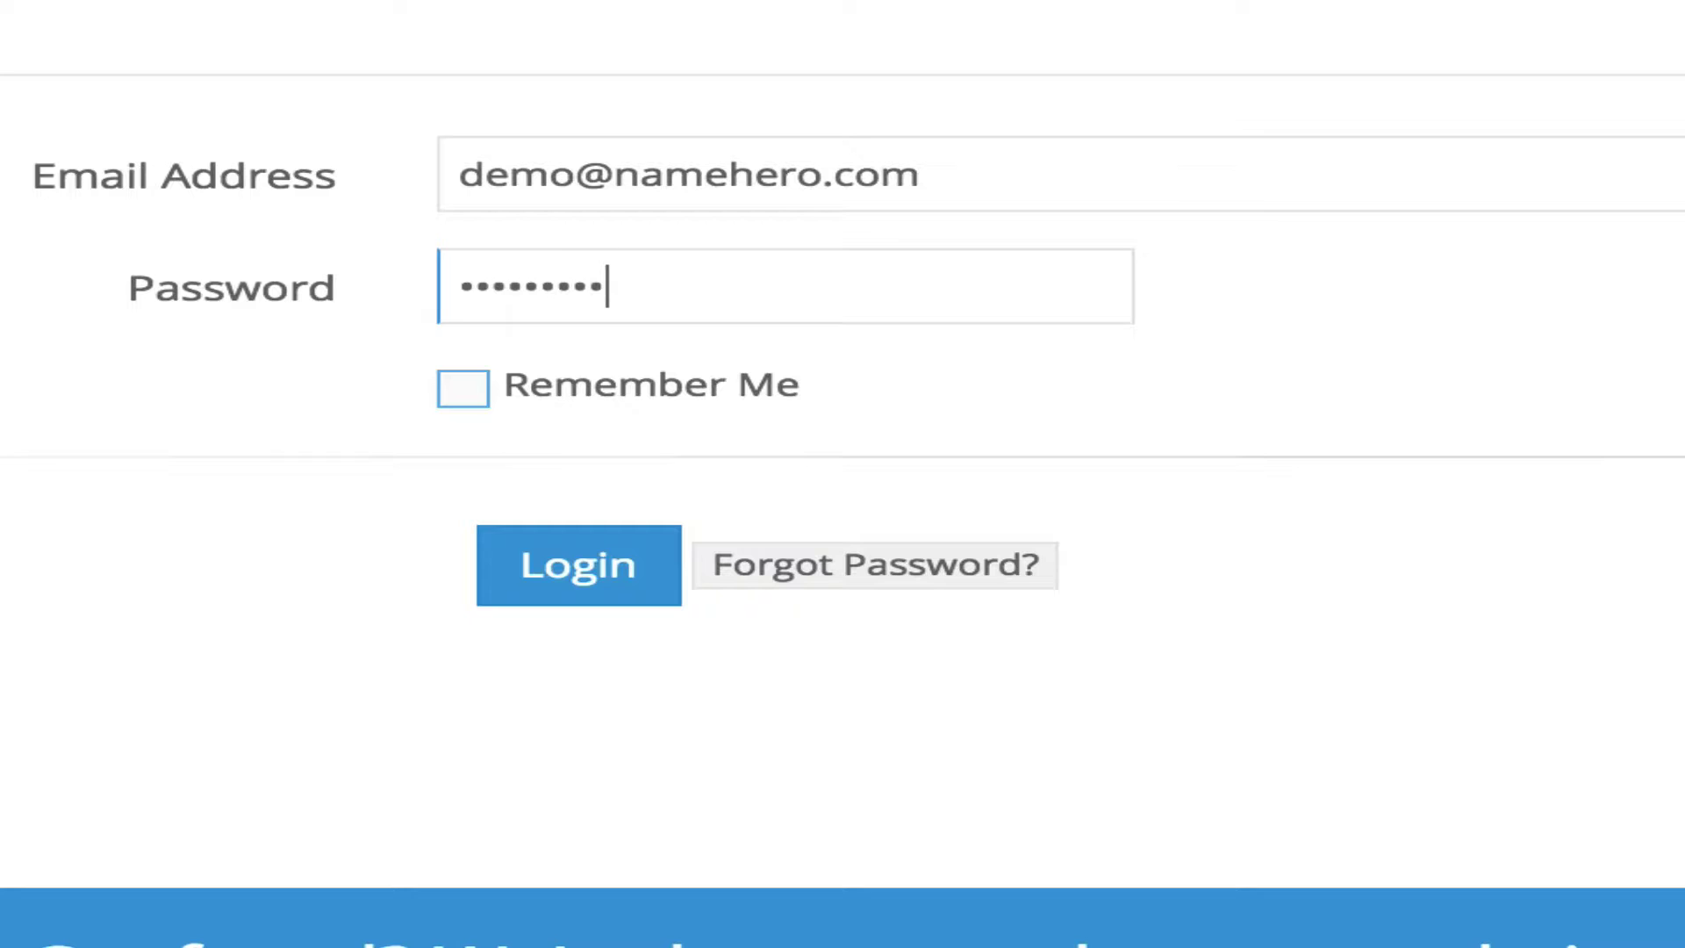
{"action": "type", "text": "•"}
Step: Sign in, then open the Cloud Web Hosting services list from the dashboard
{"action": "left_click", "coordinate": [576, 583]}
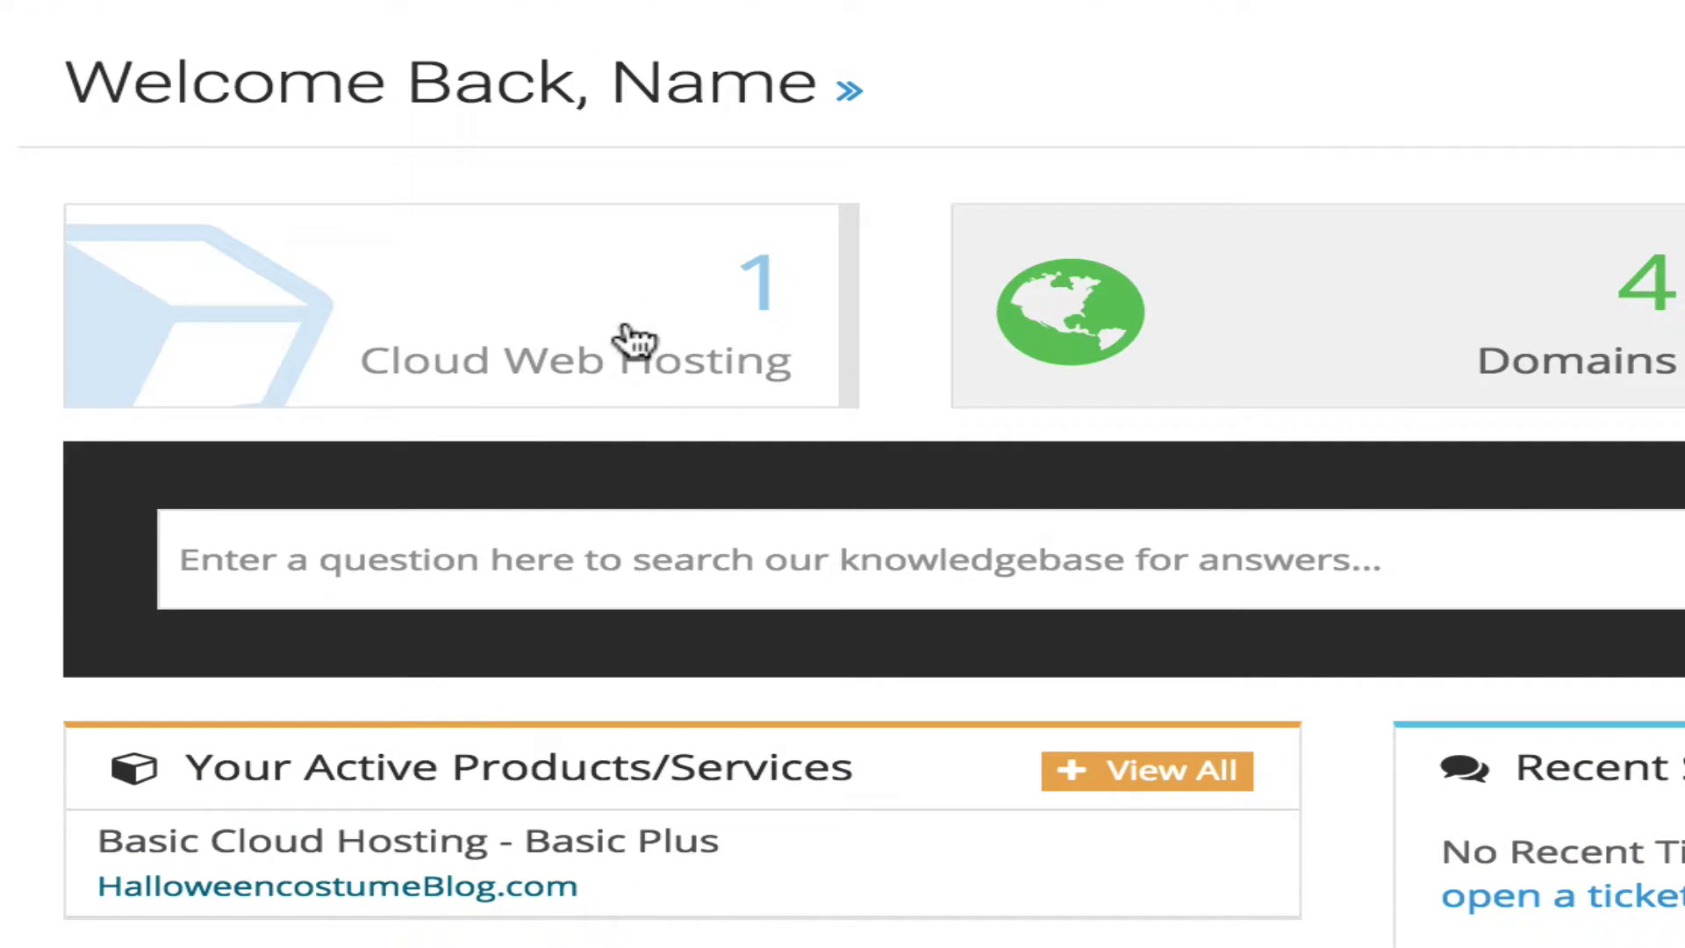
{"action": "left_click", "coordinate": [634, 339]}
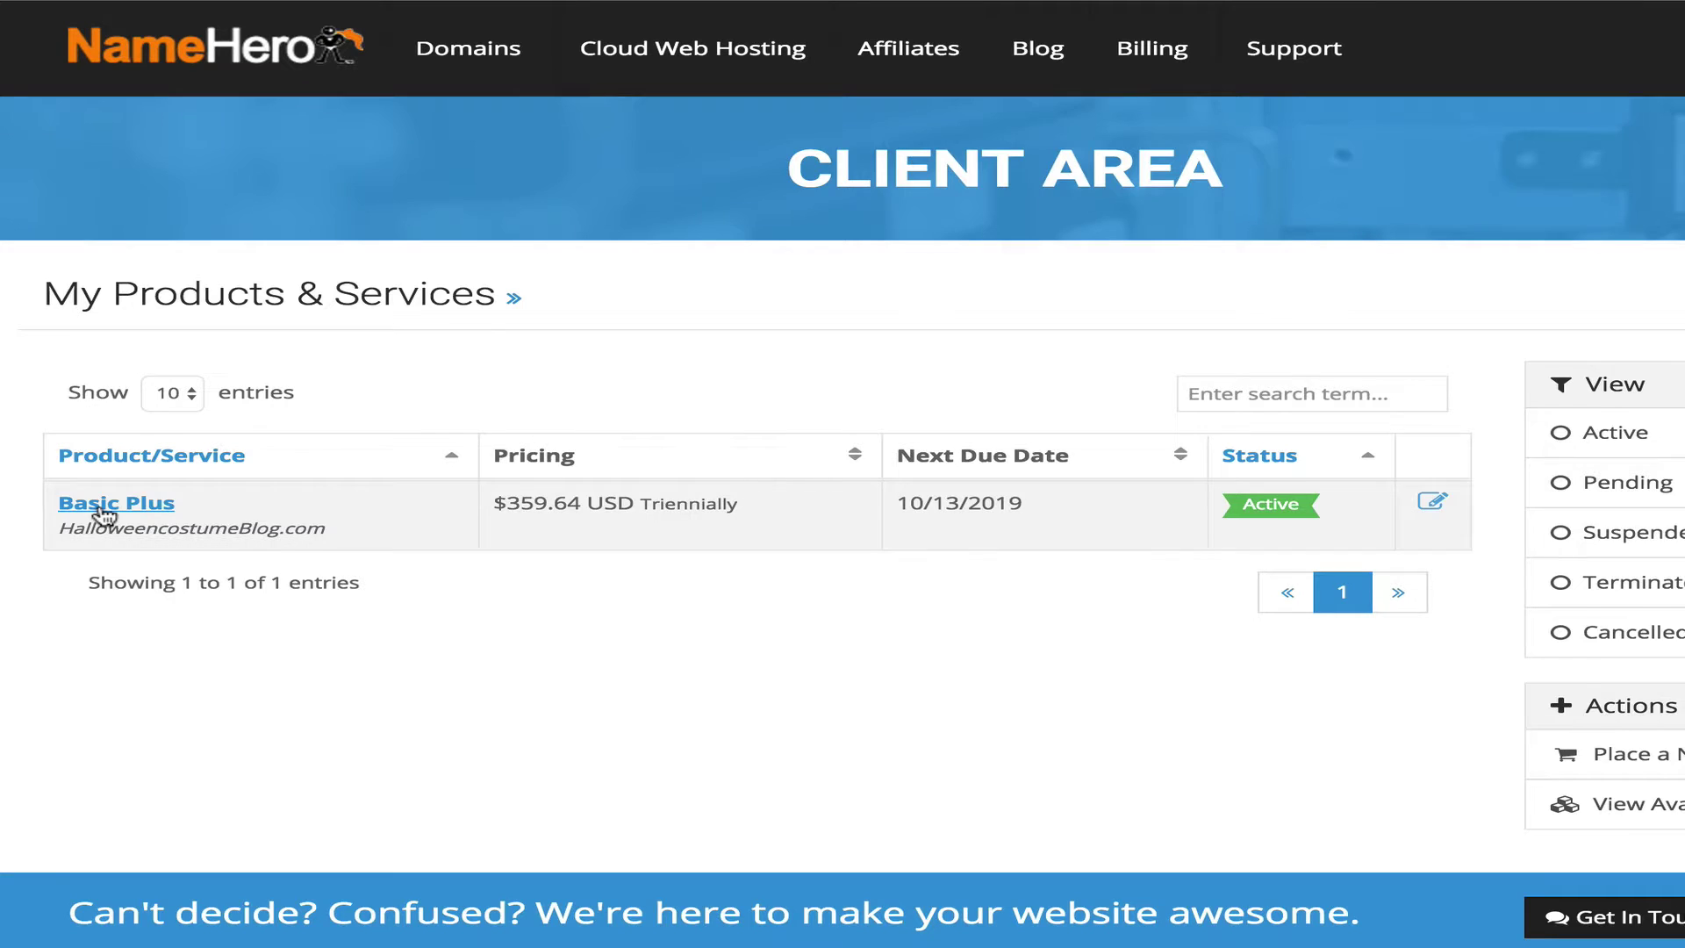
Step: Open the Basic Plus package for HalloweenCostumeBlog.com from the Product/Service column
{"action": "left_click", "coordinate": [105, 515]}
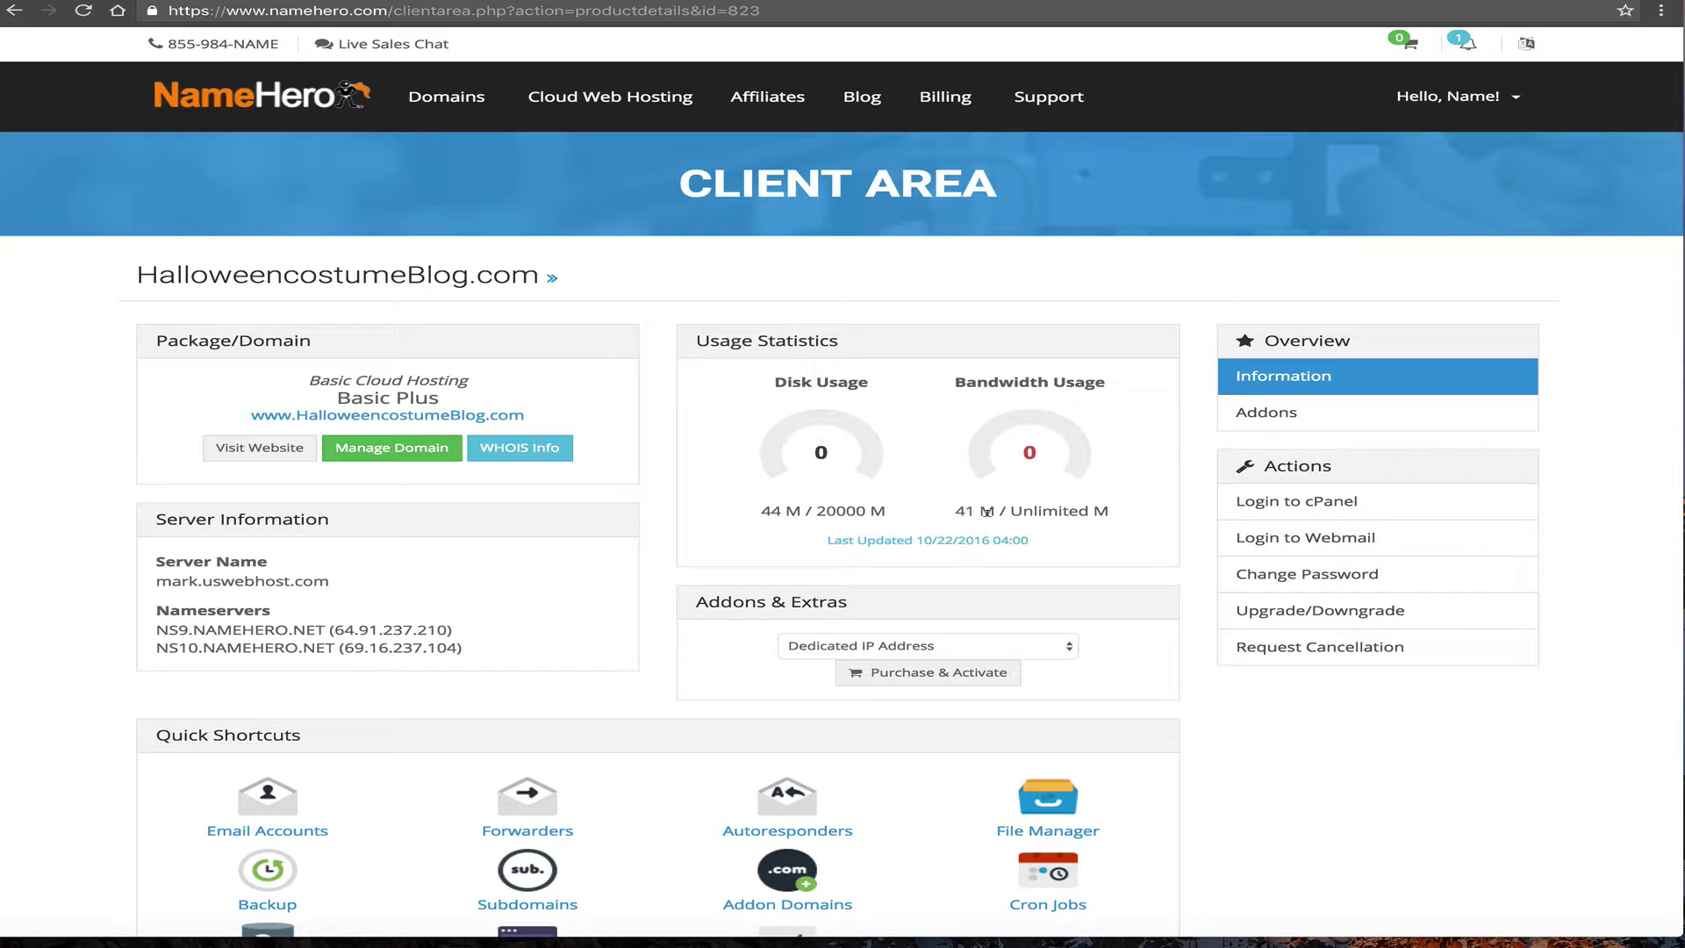
{"action": "scroll", "coordinate": [1001, 510], "scroll_direction": "down", "scroll_amount": 3}
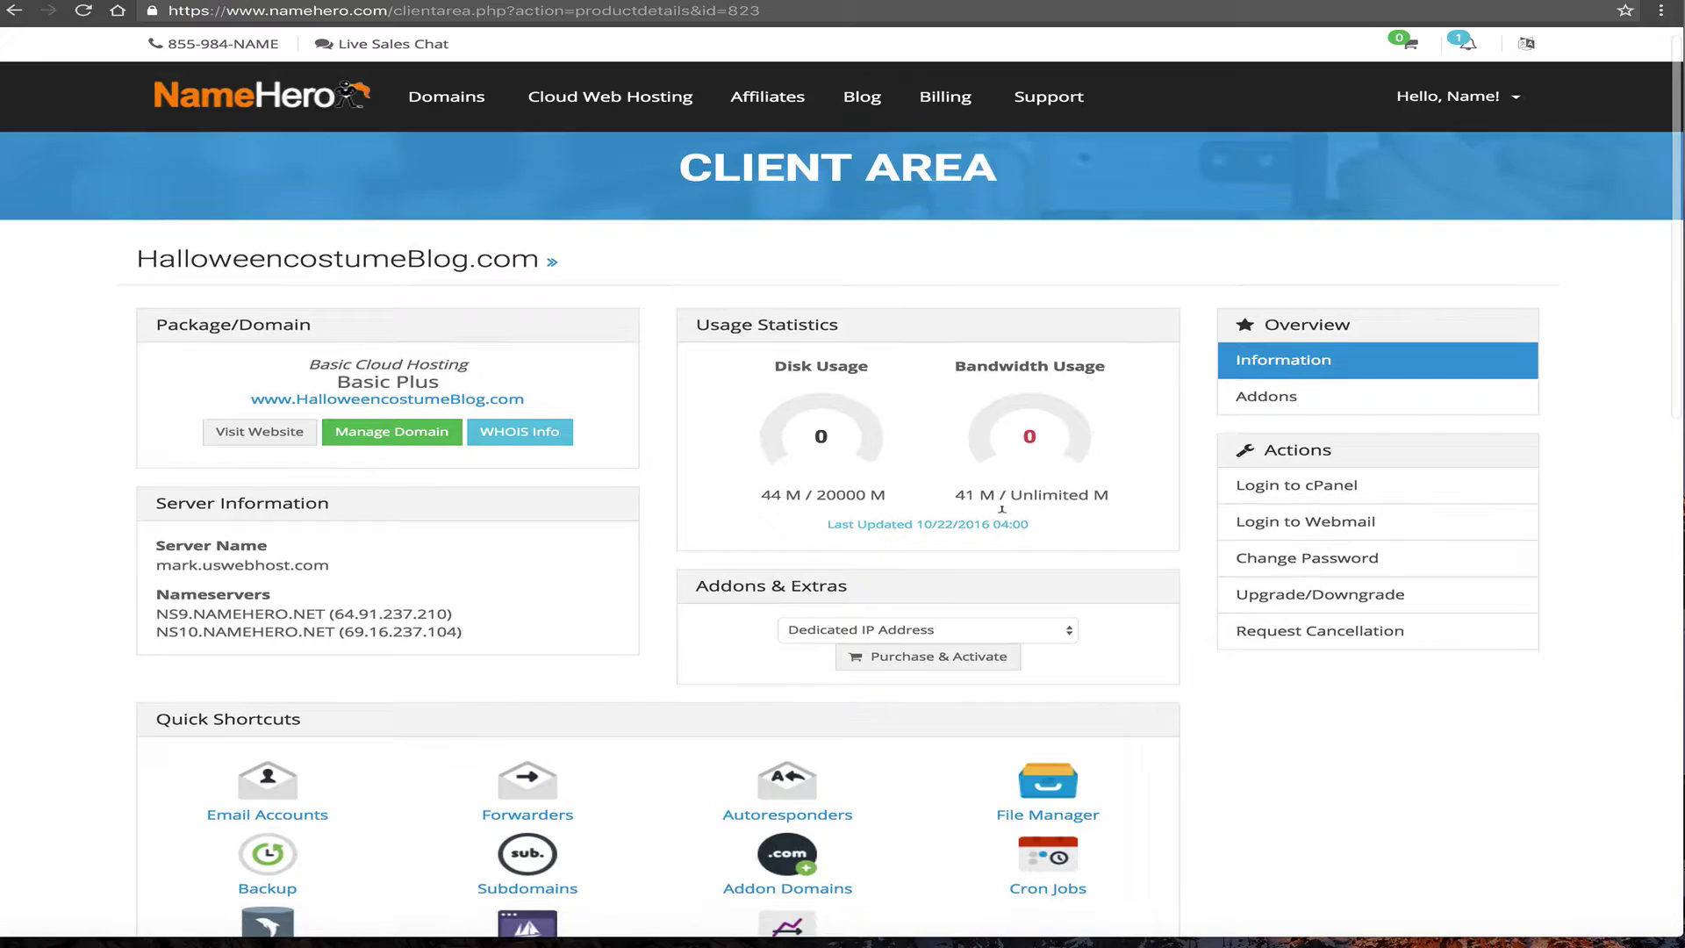
{"action": "scroll", "coordinate": [1001, 511], "scroll_direction": "down", "scroll_amount": 1}
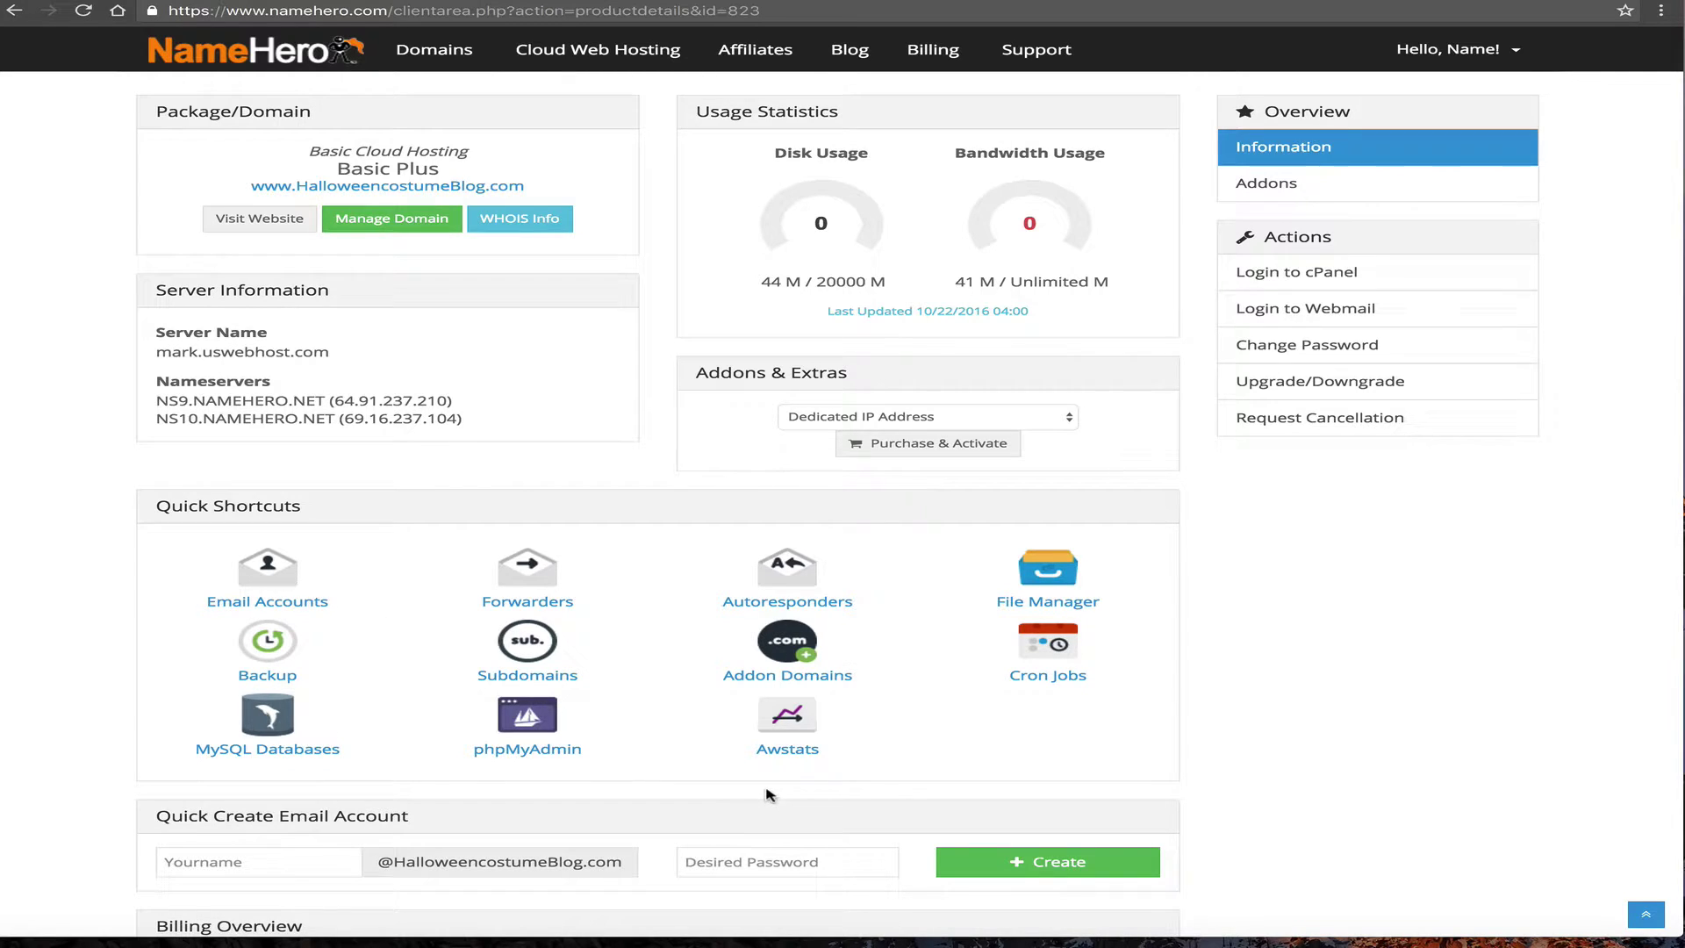
{"action": "scroll", "coordinate": [529, 656], "scroll_direction": "down", "scroll_amount": 3}
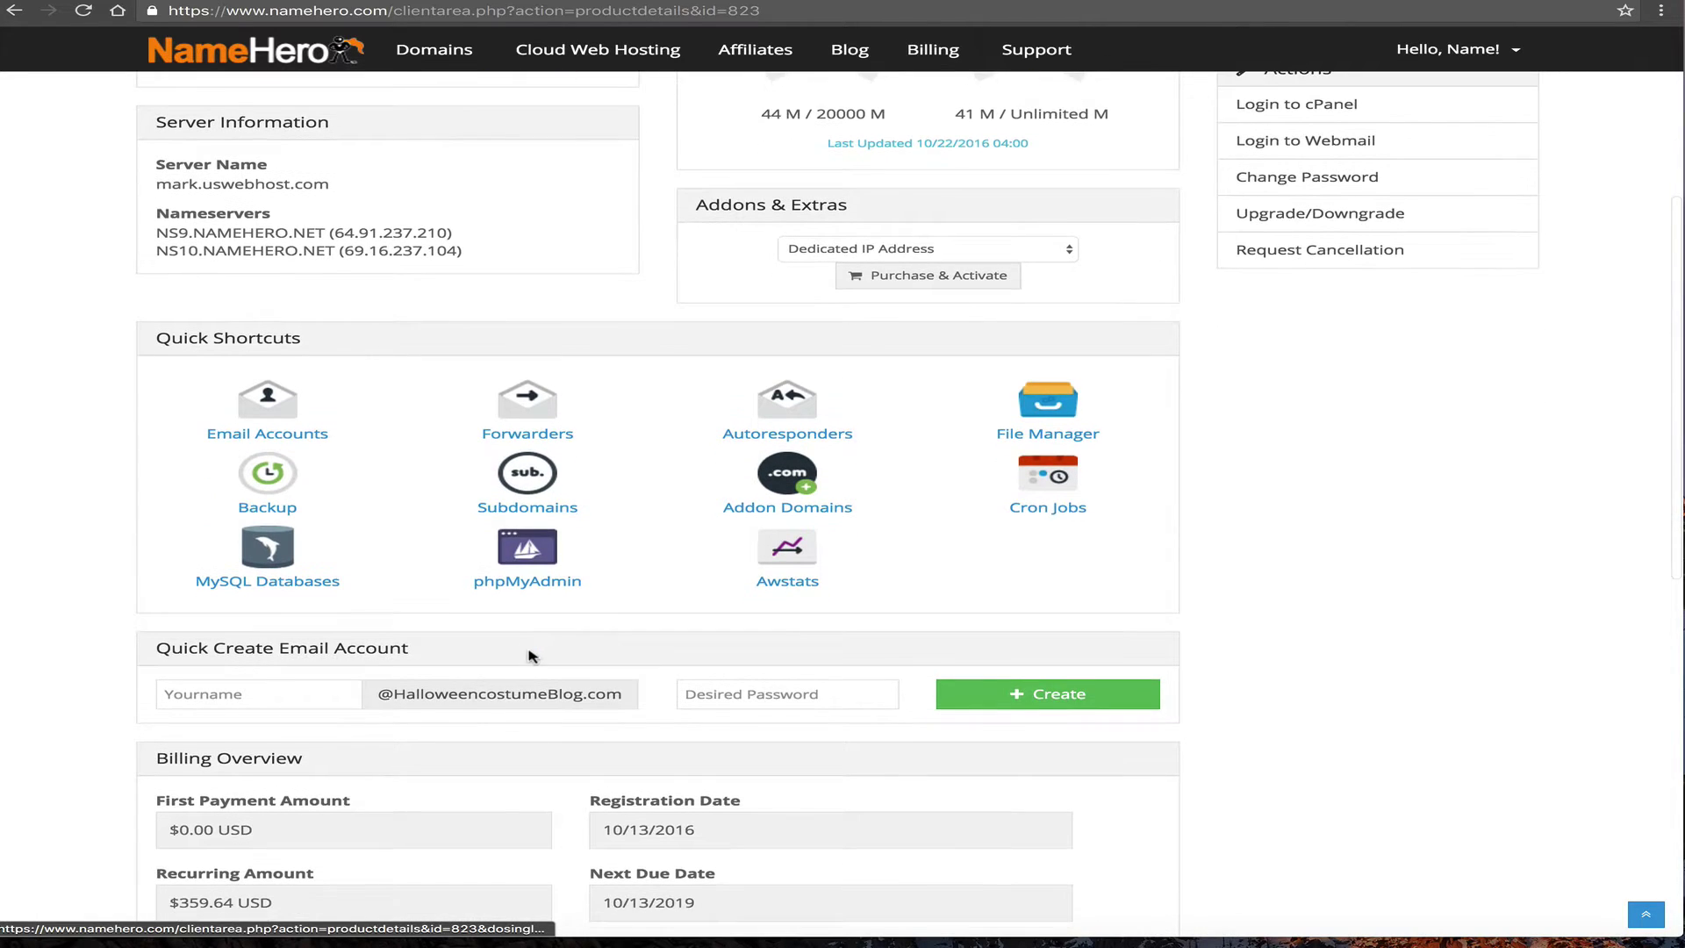
{"action": "scroll", "coordinate": [530, 657], "scroll_direction": "down", "scroll_amount": 2}
{"action": "scroll", "coordinate": [531, 656], "scroll_direction": "up", "scroll_amount": 2}
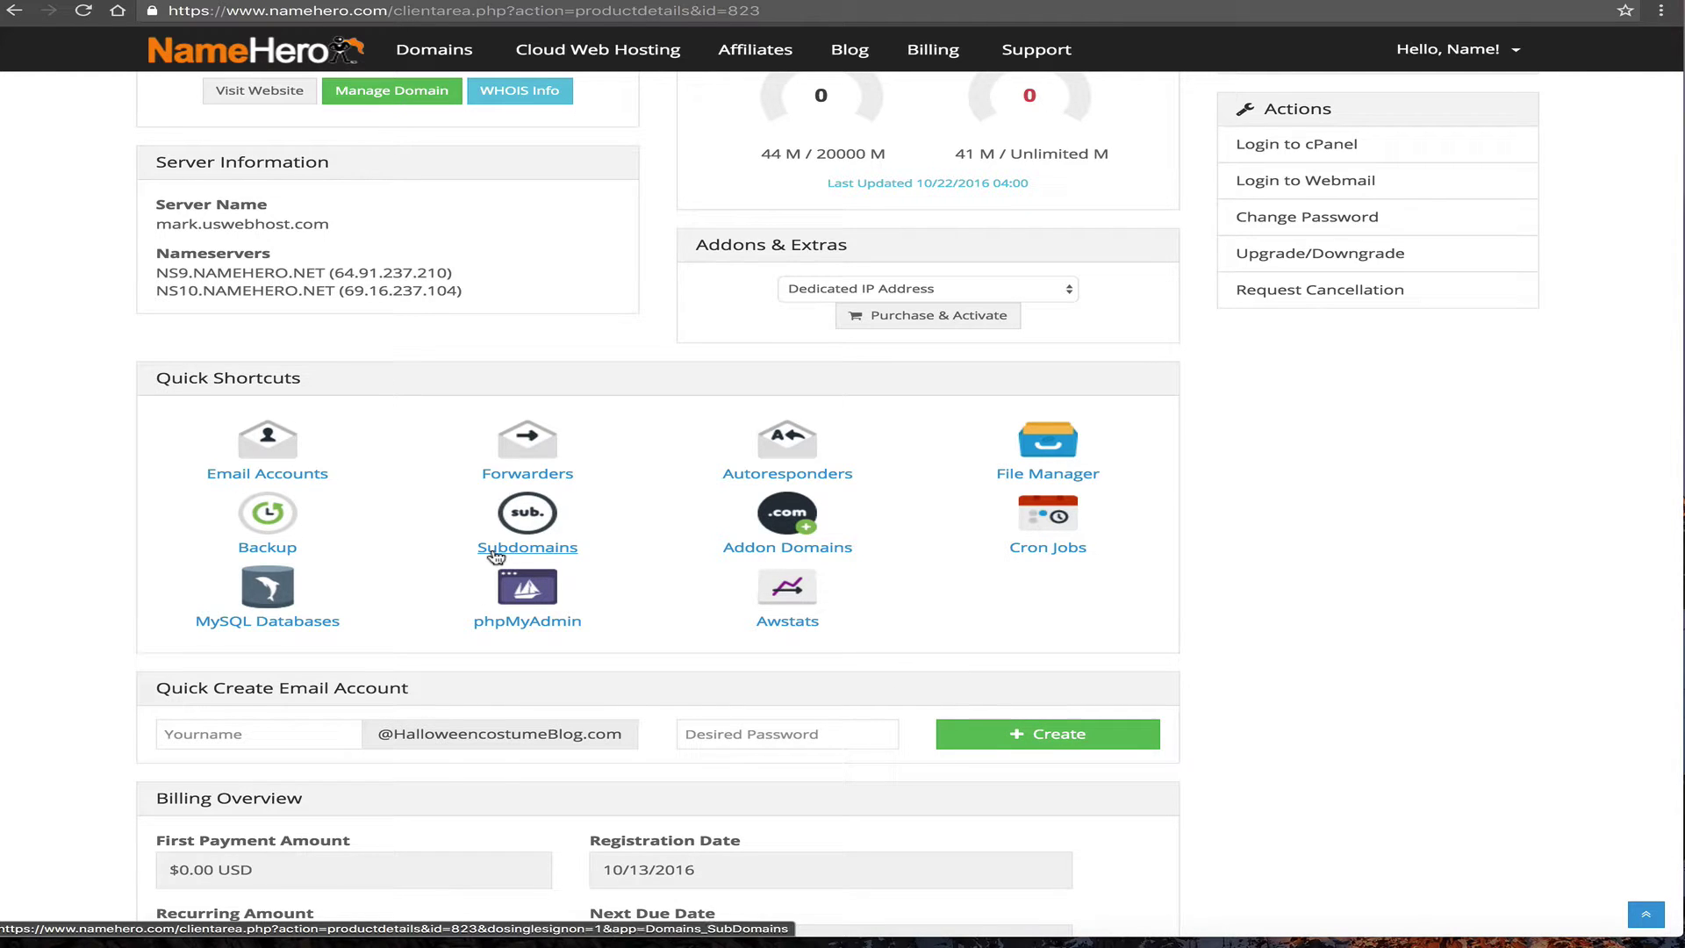
{"action": "scroll", "coordinate": [494, 580], "scroll_direction": "up", "scroll_amount": 2}
{"action": "scroll", "coordinate": [527, 593], "scroll_direction": "up", "scroll_amount": 2}
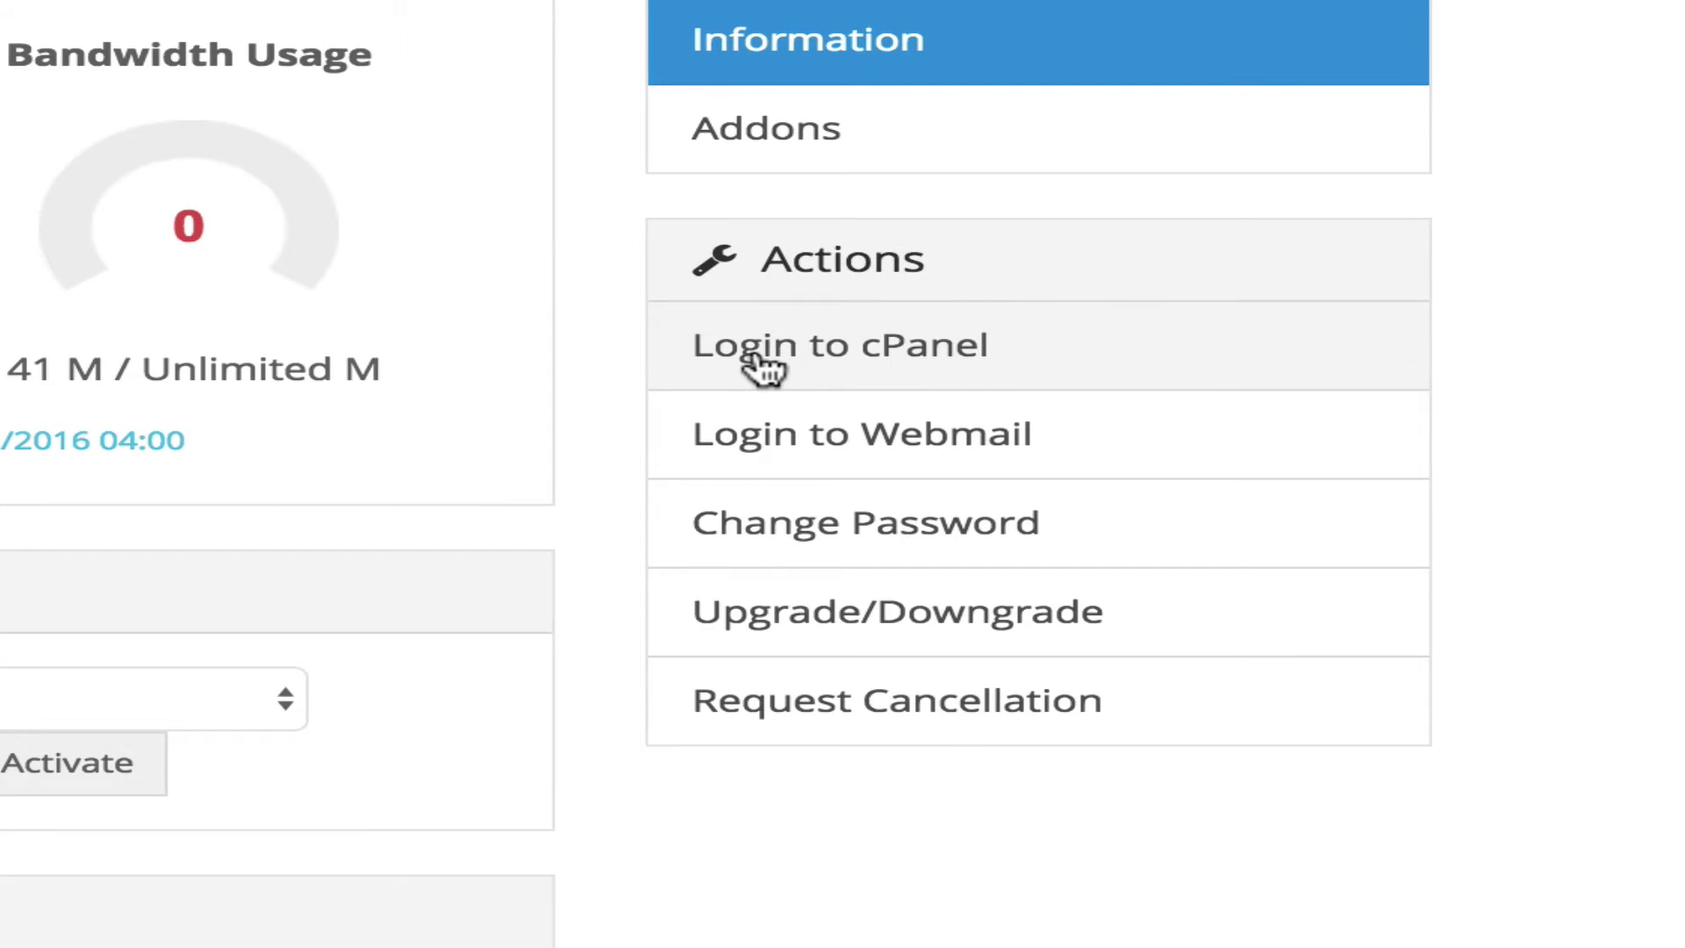
Step: Log into cPanel for the HalloweenCostumeBlog.com hosting account
{"action": "left_click", "coordinate": [1057, 377]}
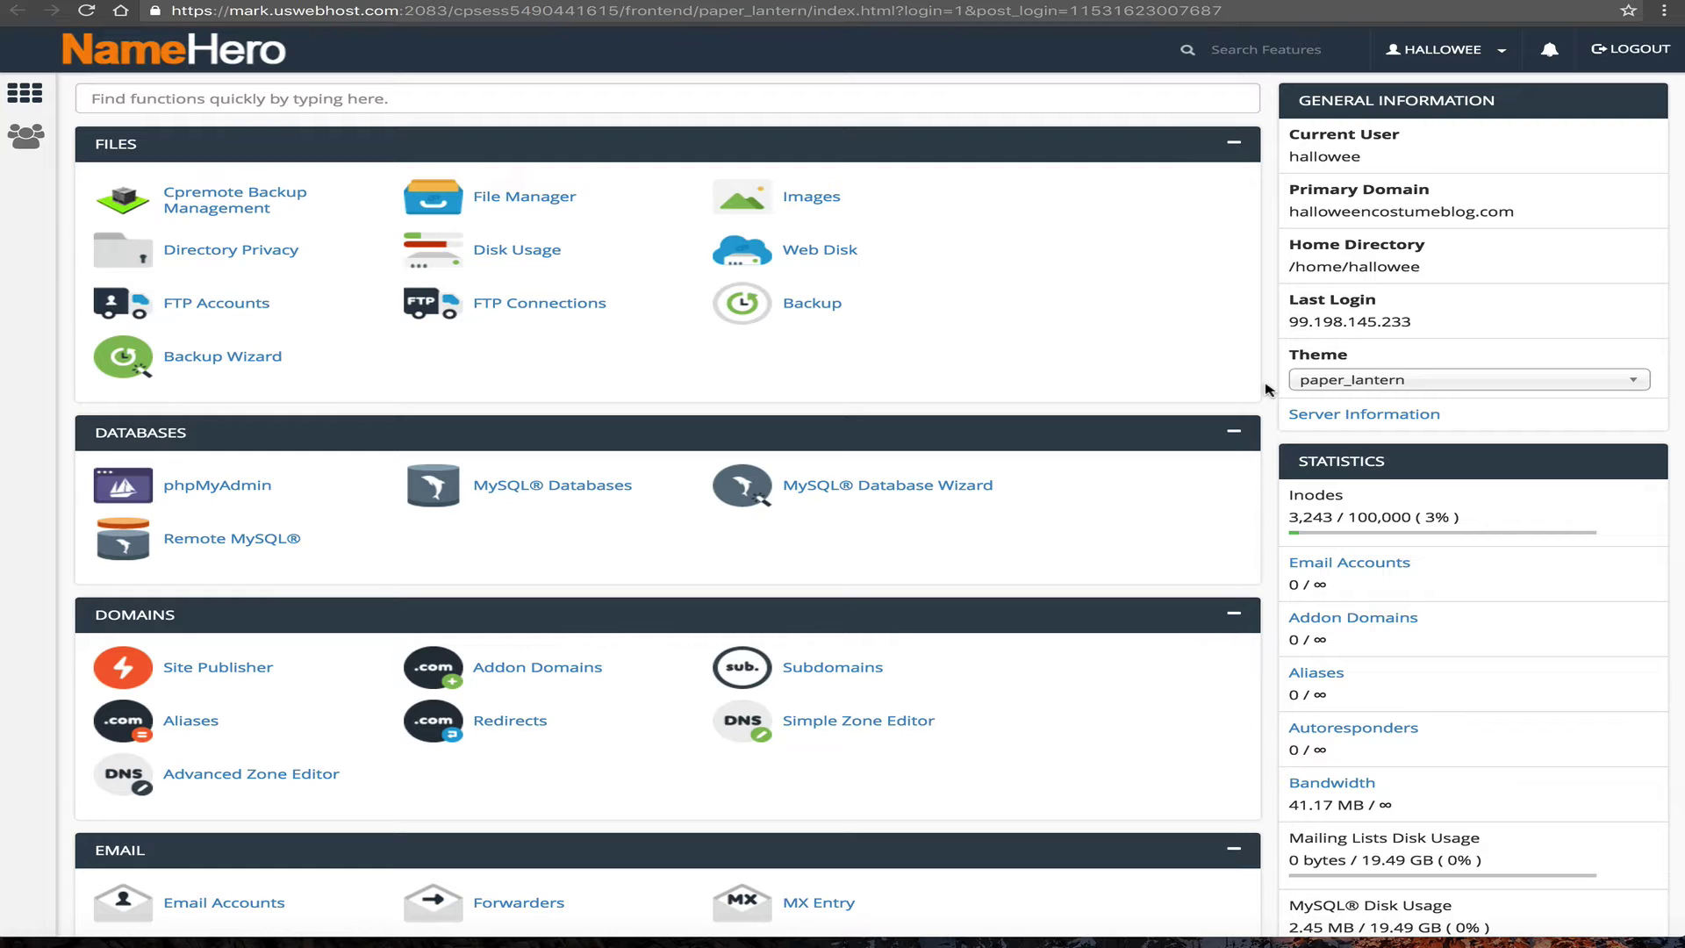
{"action": "scroll", "coordinate": [1267, 390], "scroll_direction": "down", "scroll_amount": 1}
{"action": "scroll", "coordinate": [1267, 390], "scroll_direction": "down", "scroll_amount": 5}
{"action": "scroll", "coordinate": [1267, 389], "scroll_direction": "down", "scroll_amount": 5}
{"action": "scroll", "coordinate": [1267, 391], "scroll_direction": "down", "scroll_amount": 2}
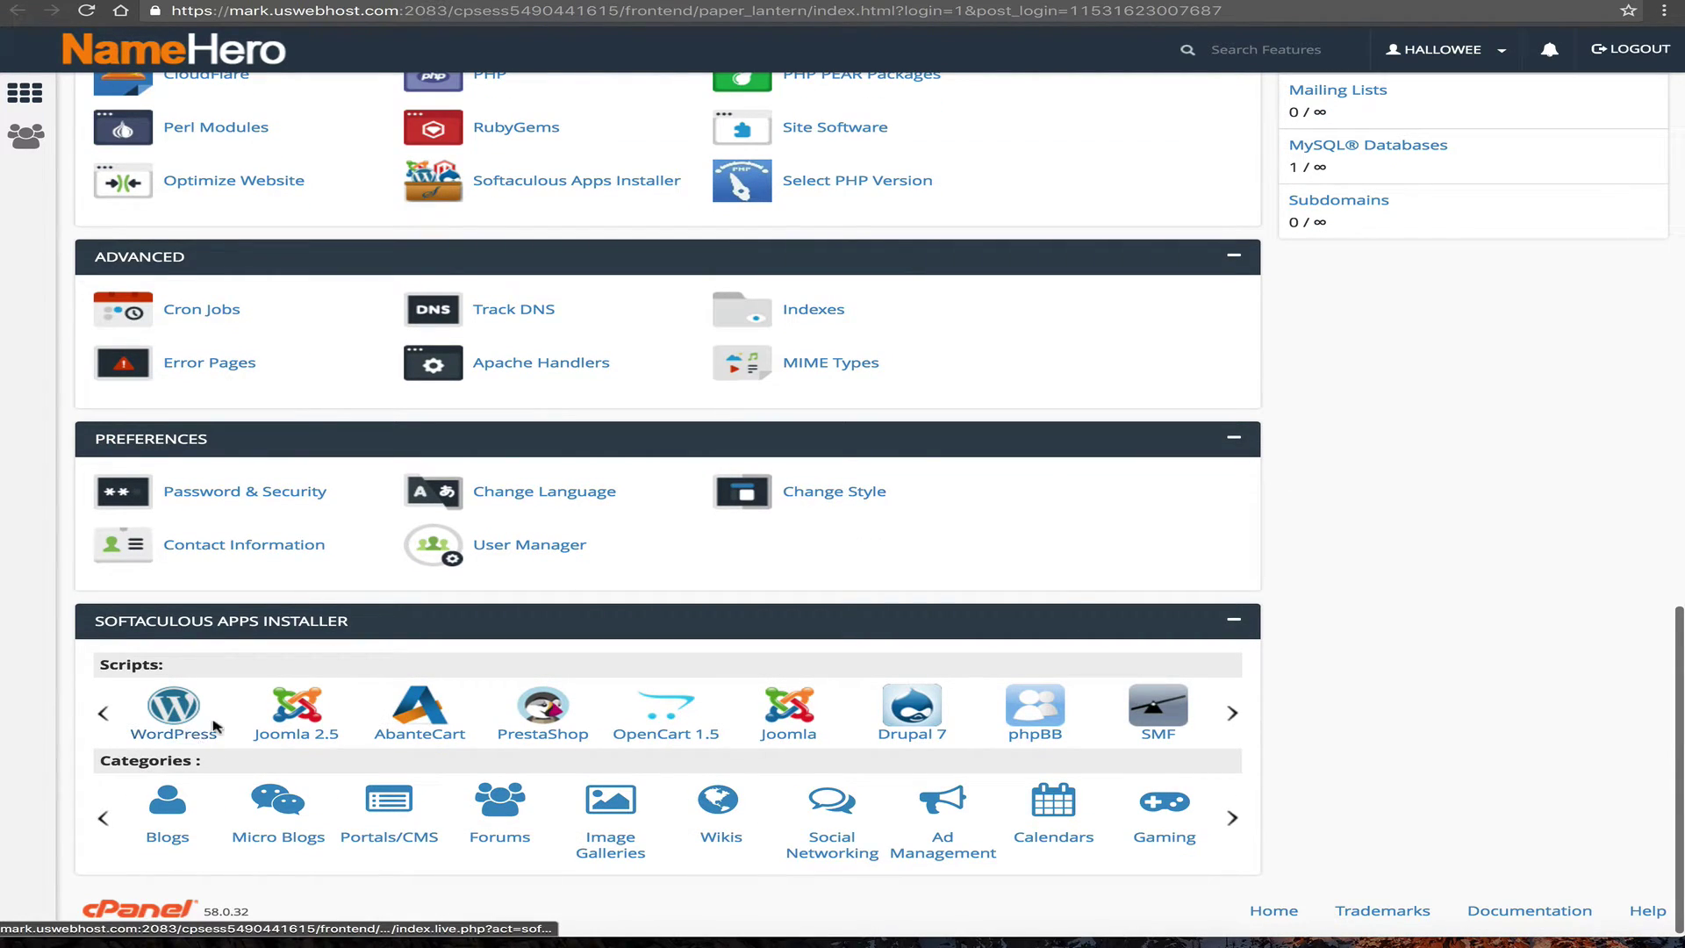
{"action": "scroll", "coordinate": [214, 726], "scroll_direction": "up", "scroll_amount": 2}
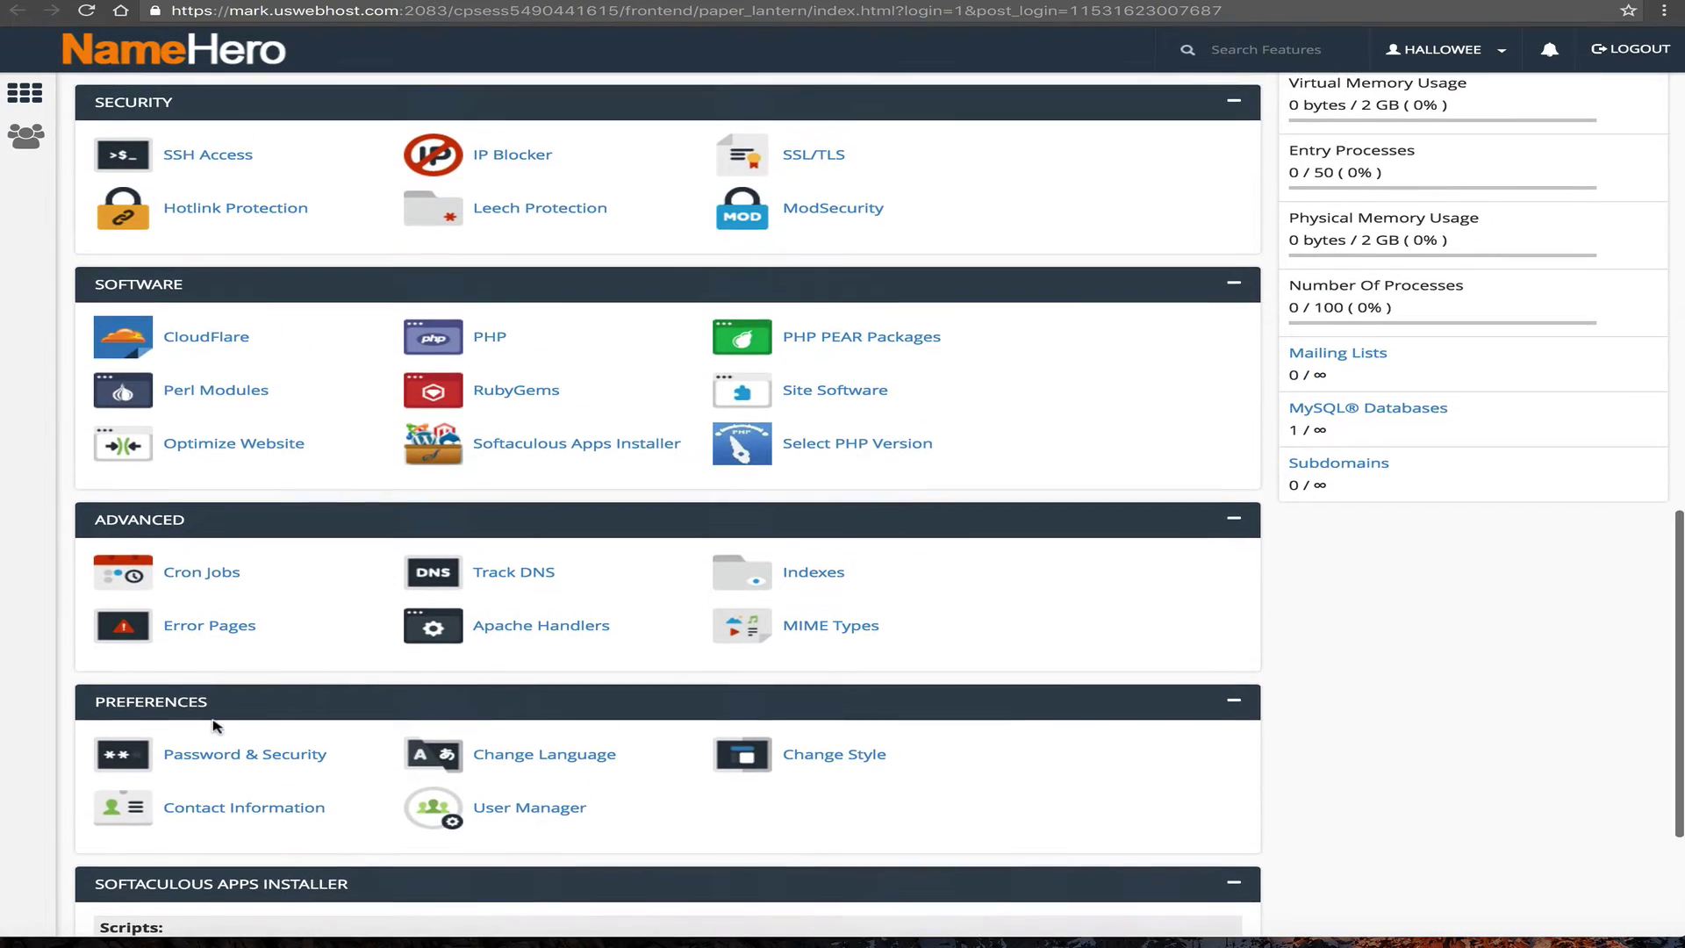
{"action": "scroll", "coordinate": [213, 726], "scroll_direction": "up", "scroll_amount": 2}
{"action": "scroll", "coordinate": [213, 726], "scroll_direction": "up", "scroll_amount": 3}
{"action": "scroll", "coordinate": [213, 726], "scroll_direction": "up", "scroll_amount": 2}
{"action": "scroll", "coordinate": [213, 725], "scroll_direction": "up", "scroll_amount": 3}
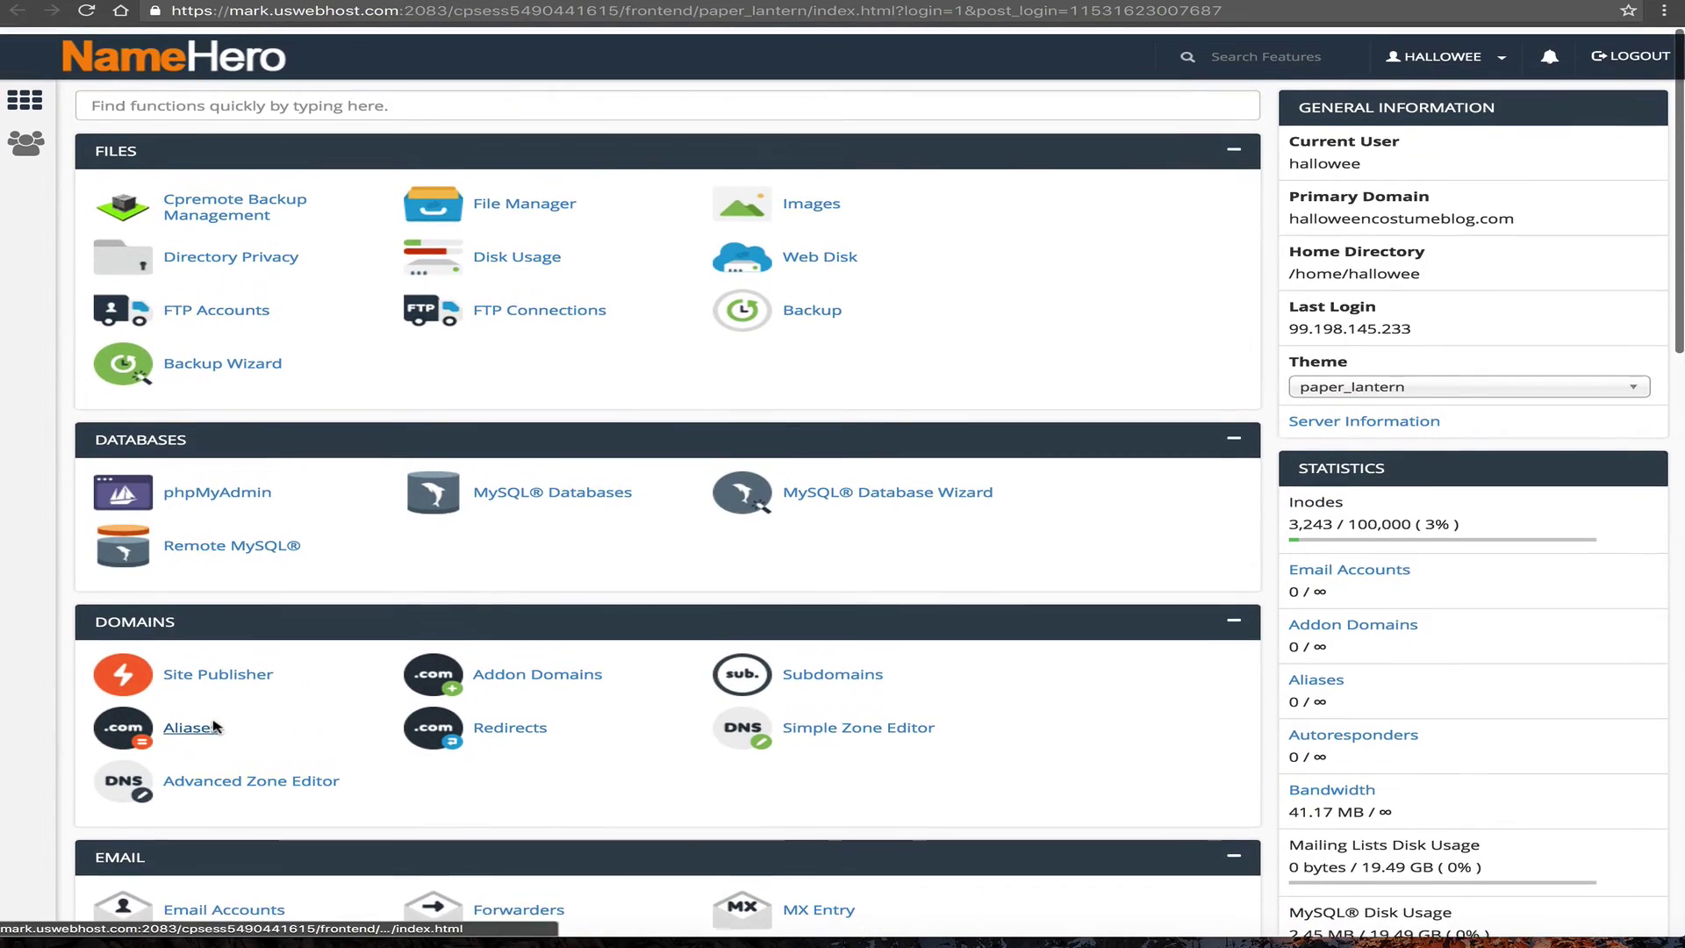